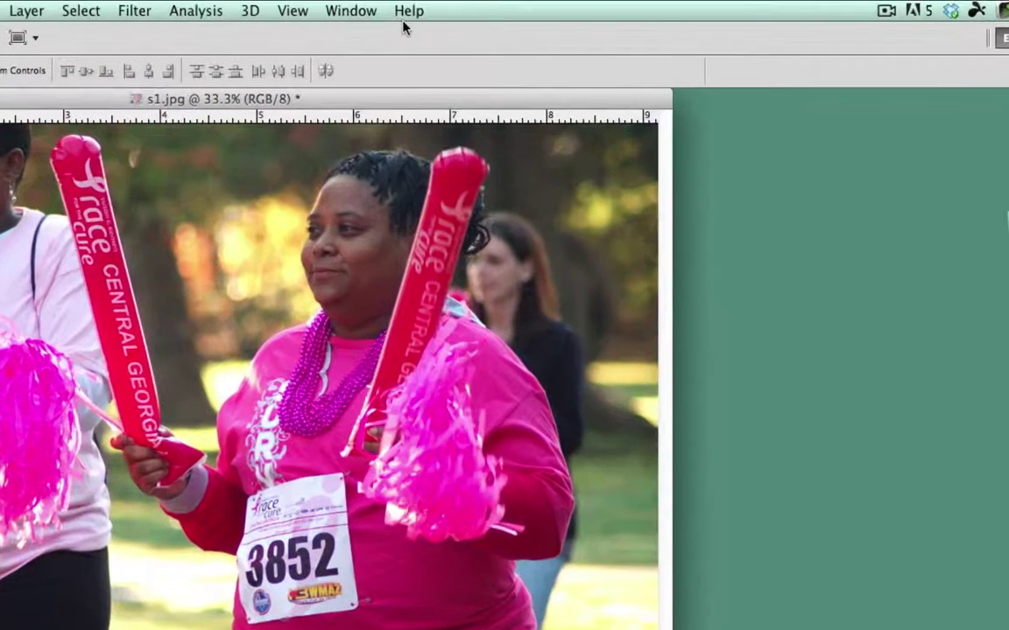
Show the Actions panel from the Window menu, listing the 'ruduce file size' action set.
left_click(392, 6)
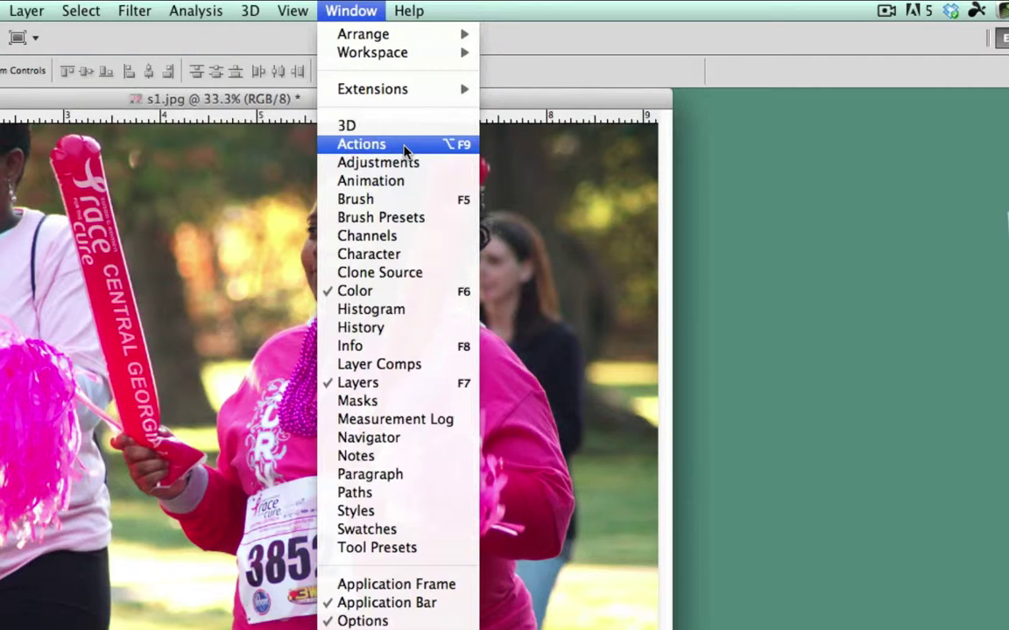
left_click(362, 144)
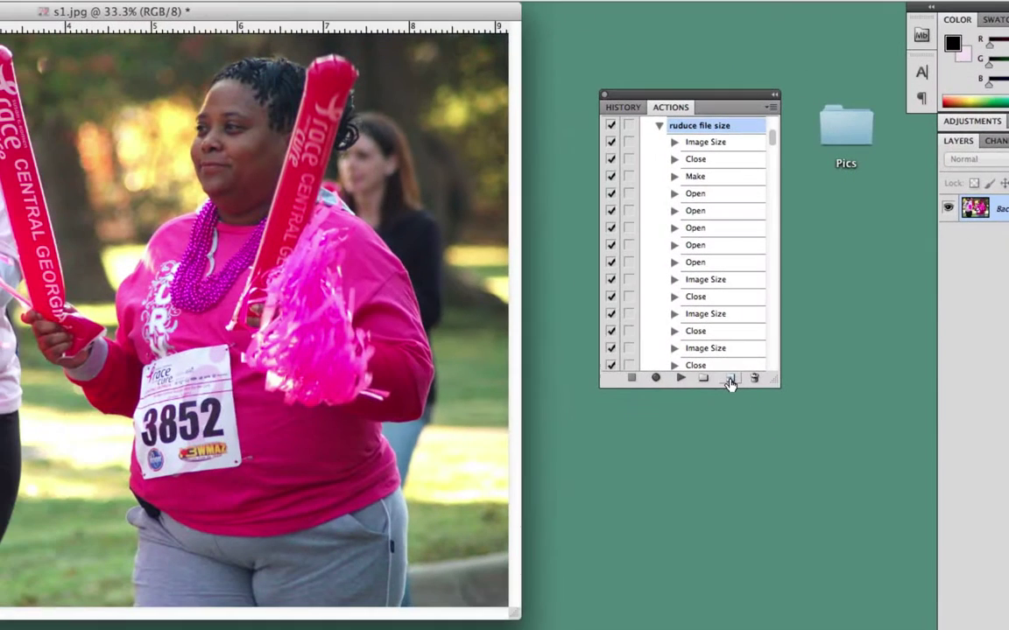
Create a new action 'Resize to Fit' in Default Actions and begin recording.
left_click(729, 382)
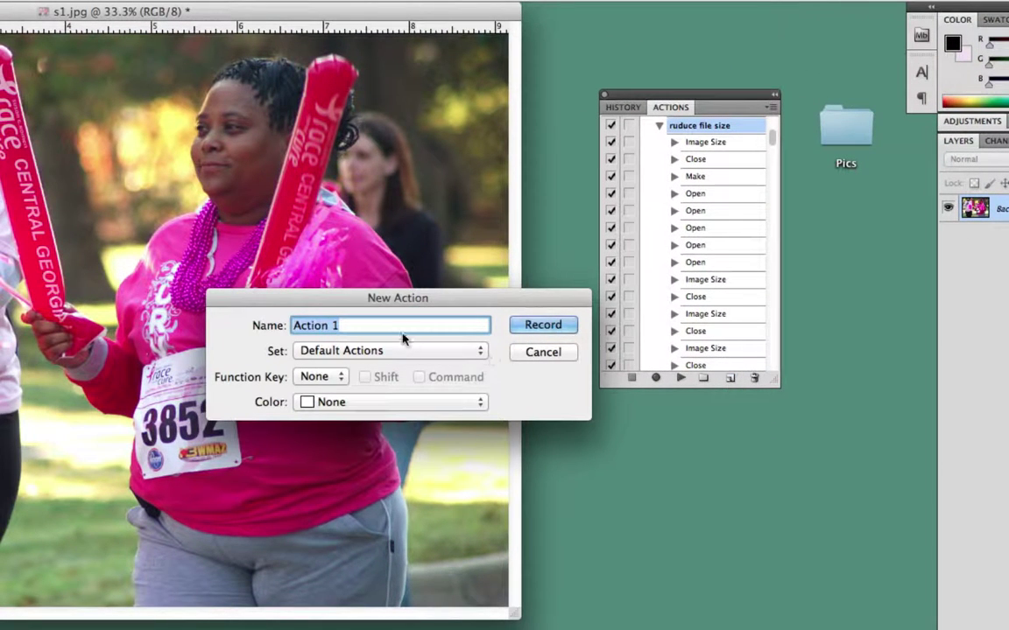
type("R")
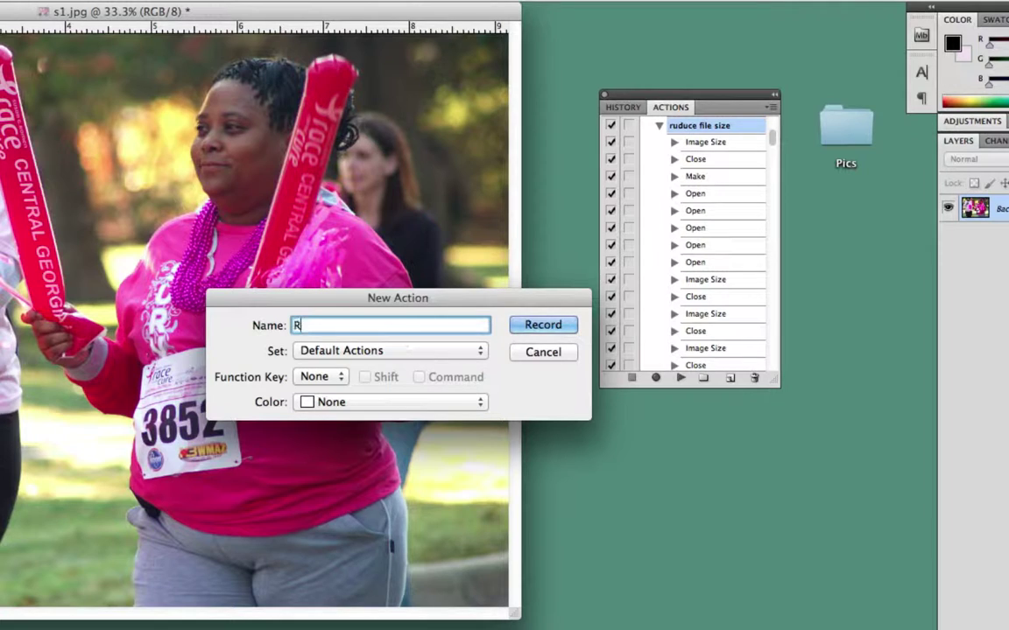
type("esize to Fit")
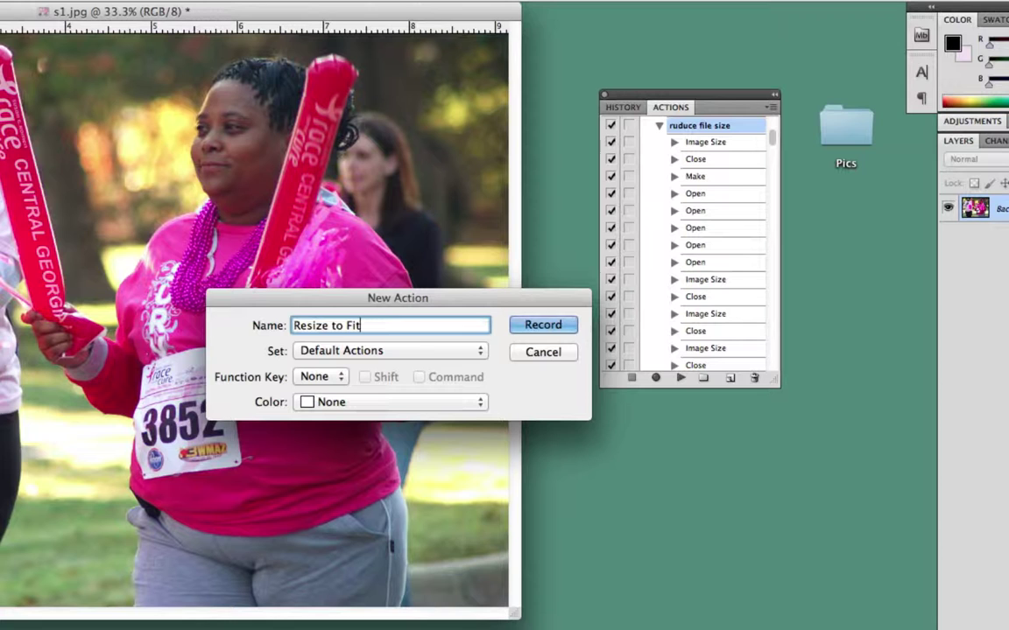
left_click(541, 329)
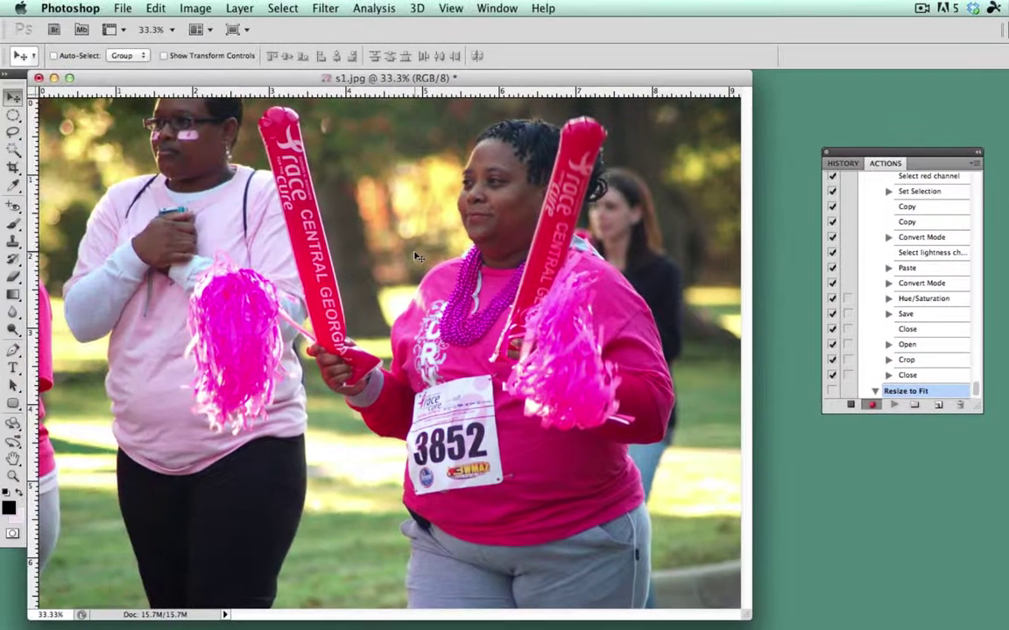
Resize s1.jpg via Image Size to 300 px wide (218 px high), proportions constrained.
left_click(196, 11)
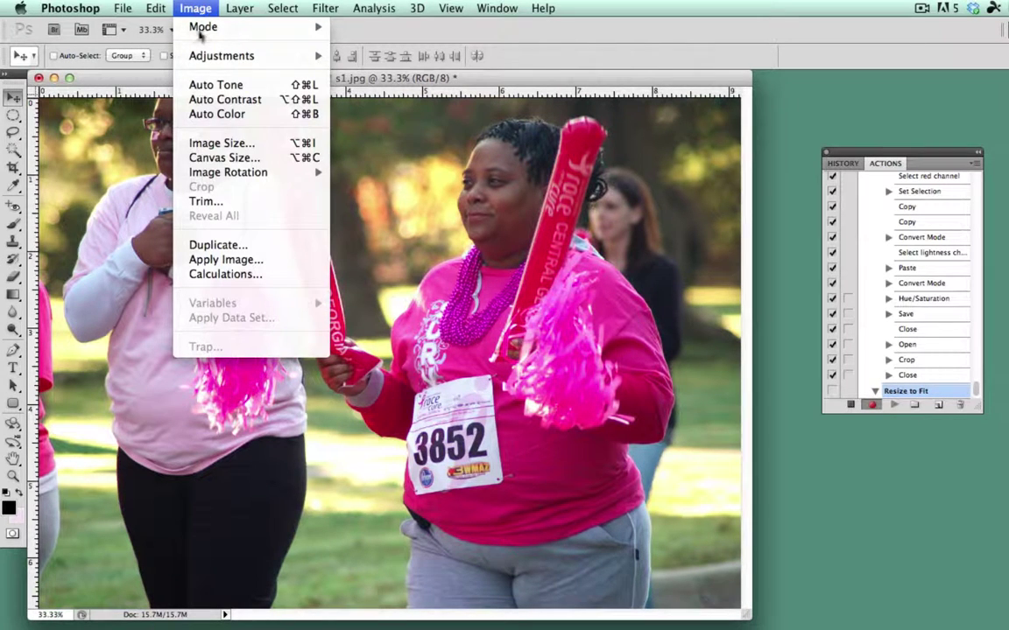
left_click(232, 142)
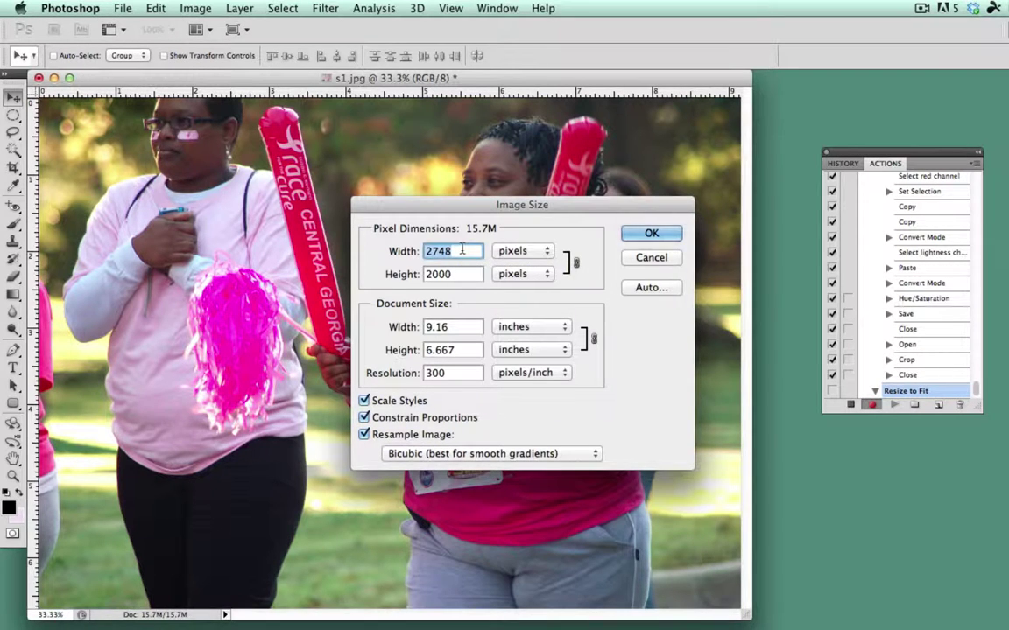
type("300")
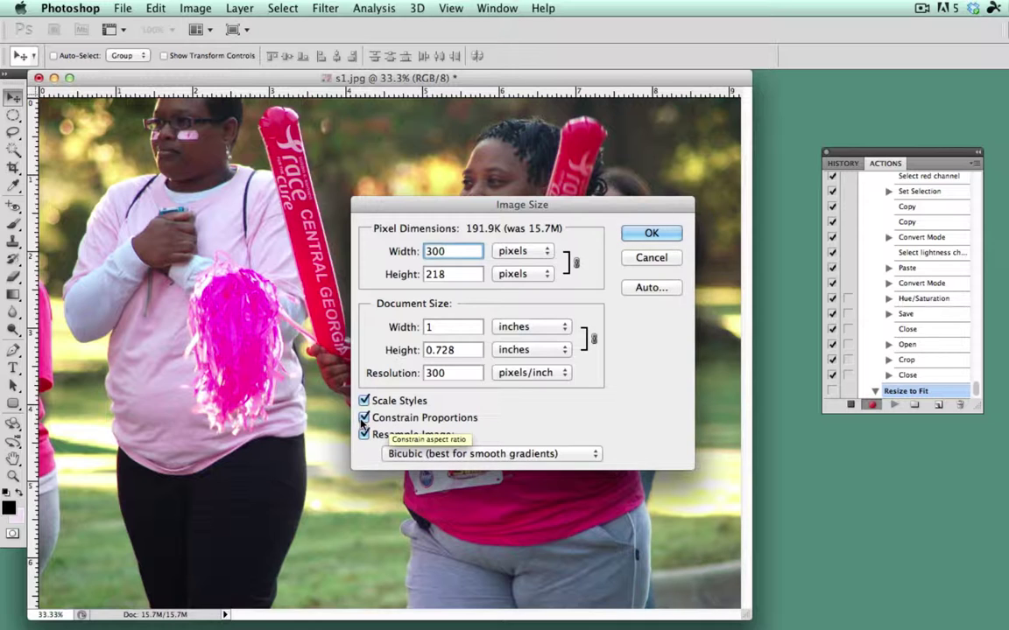
left_click(652, 235)
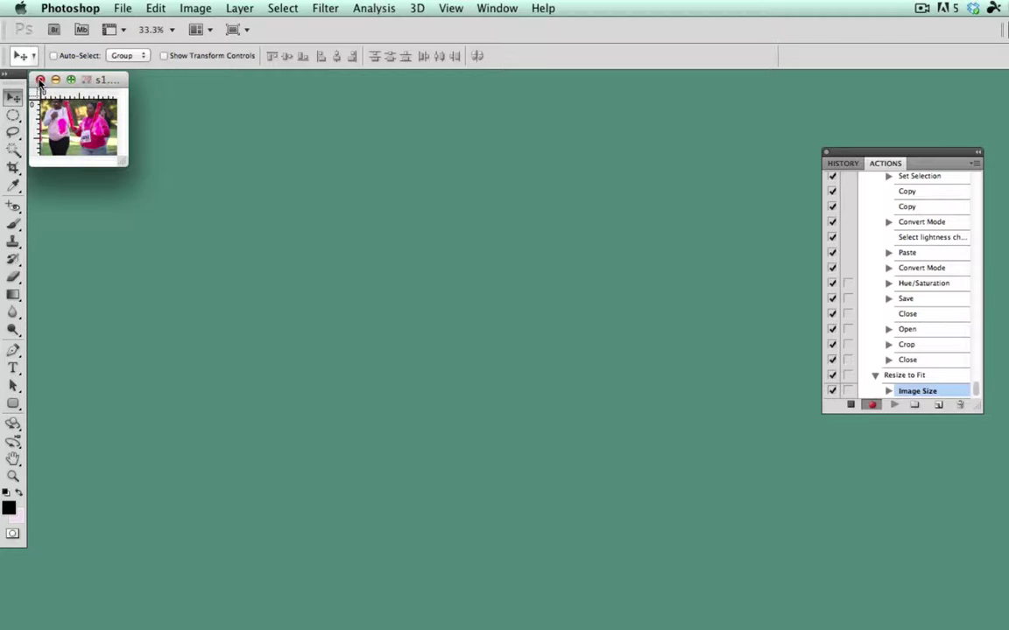
Close s1.jpg saving the changes, then stop recording Resize to Fit.
left_click(39, 80)
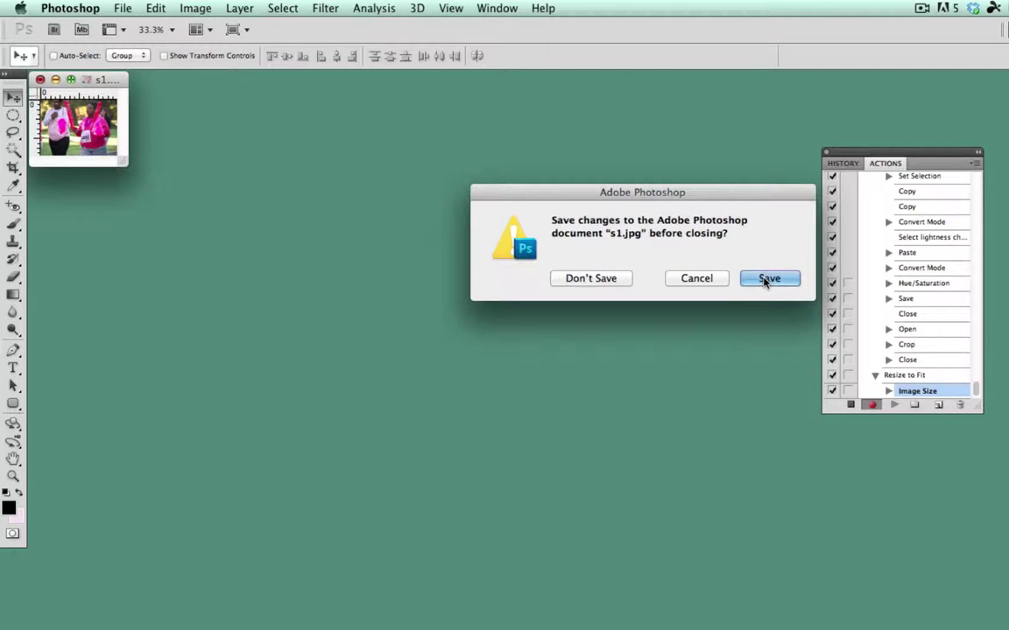
left_click(766, 278)
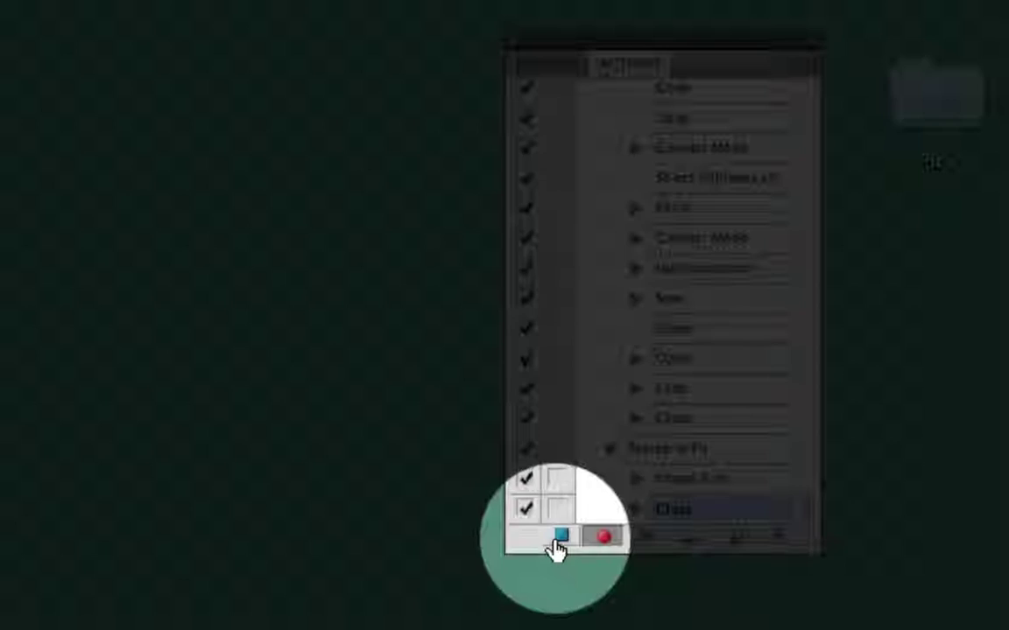
left_click(838, 410)
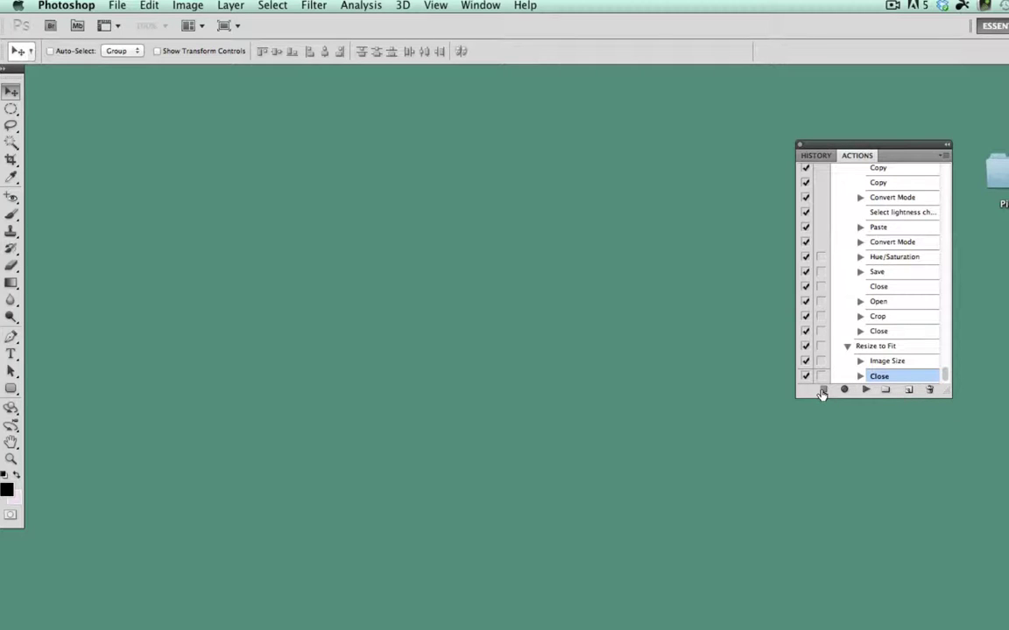
Open tv.jpg from the Pics folder with Adobe Photoshop CS5.1.
left_click(1002, 181)
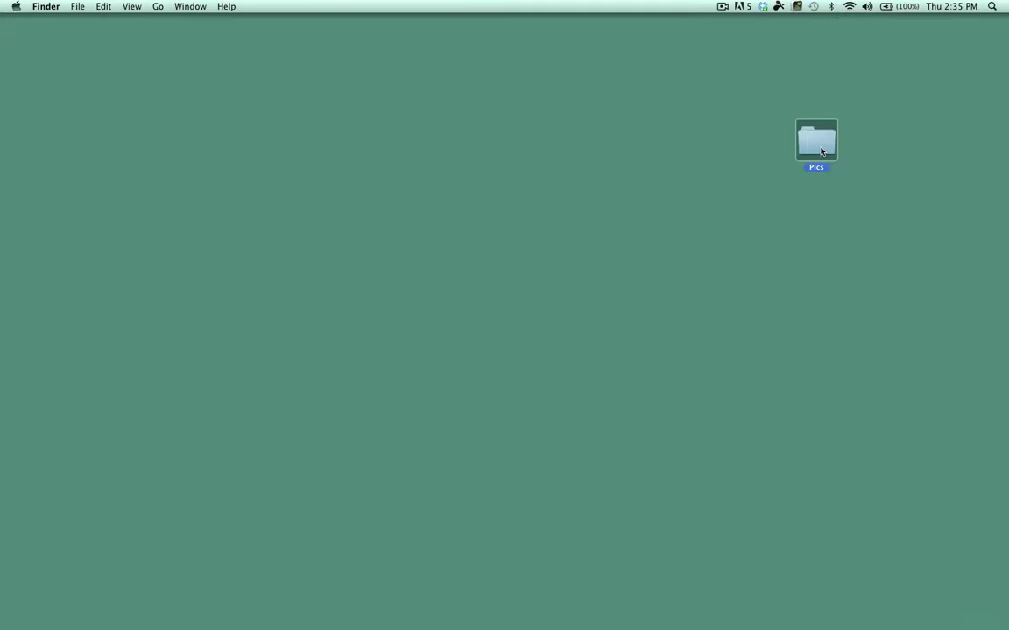
double_click(821, 151)
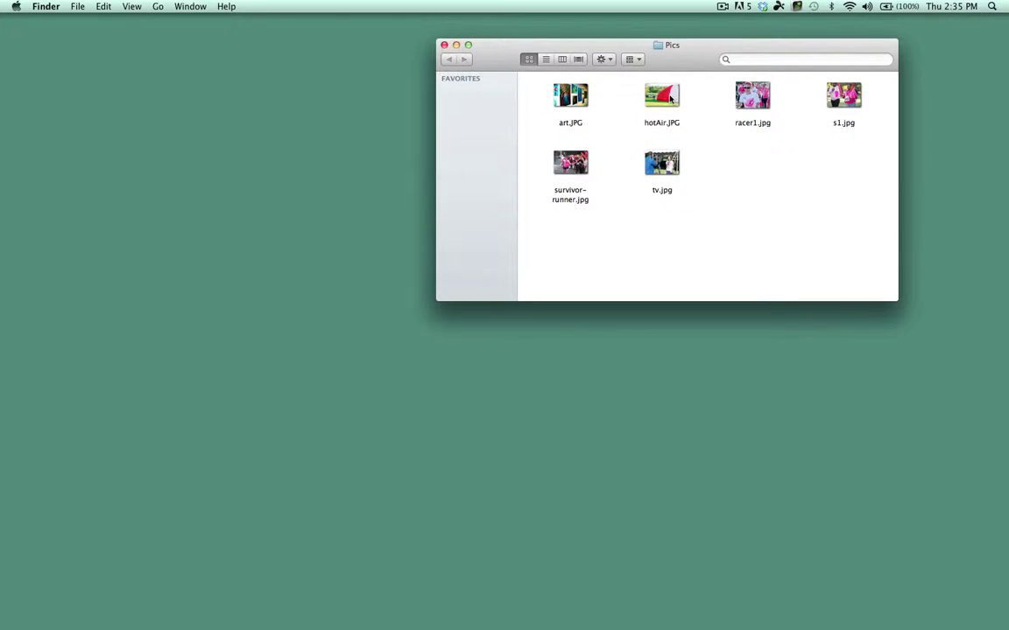
right_click(662, 167)
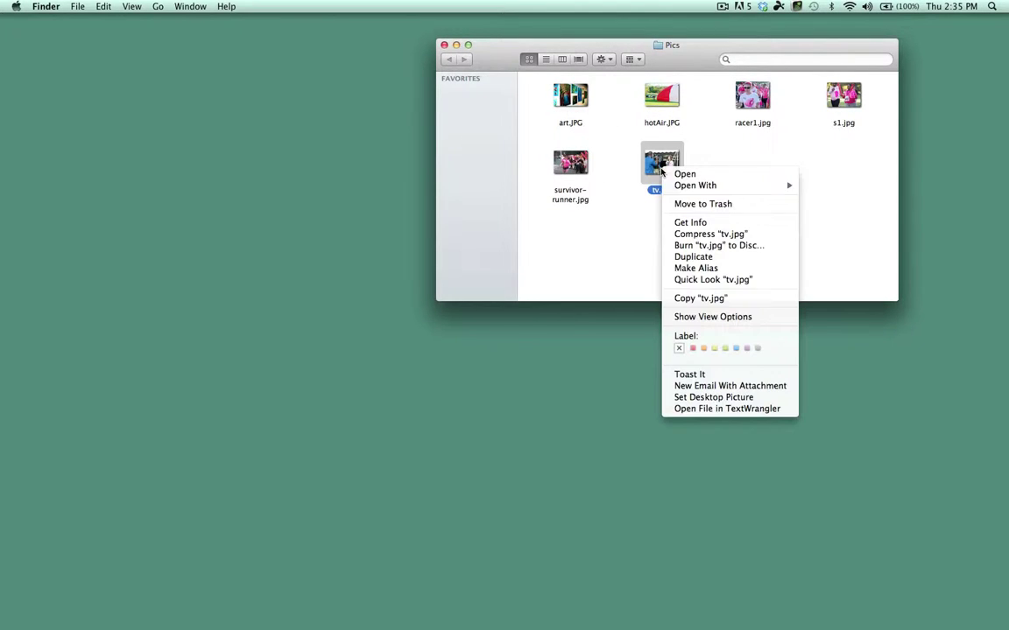
mouse_move(688, 187)
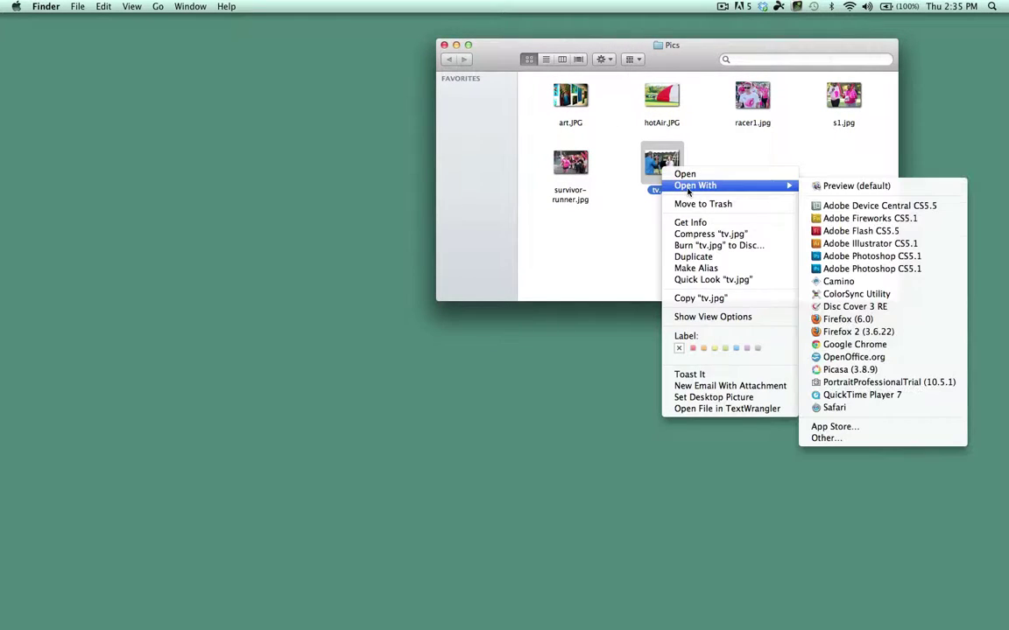
left_click(846, 257)
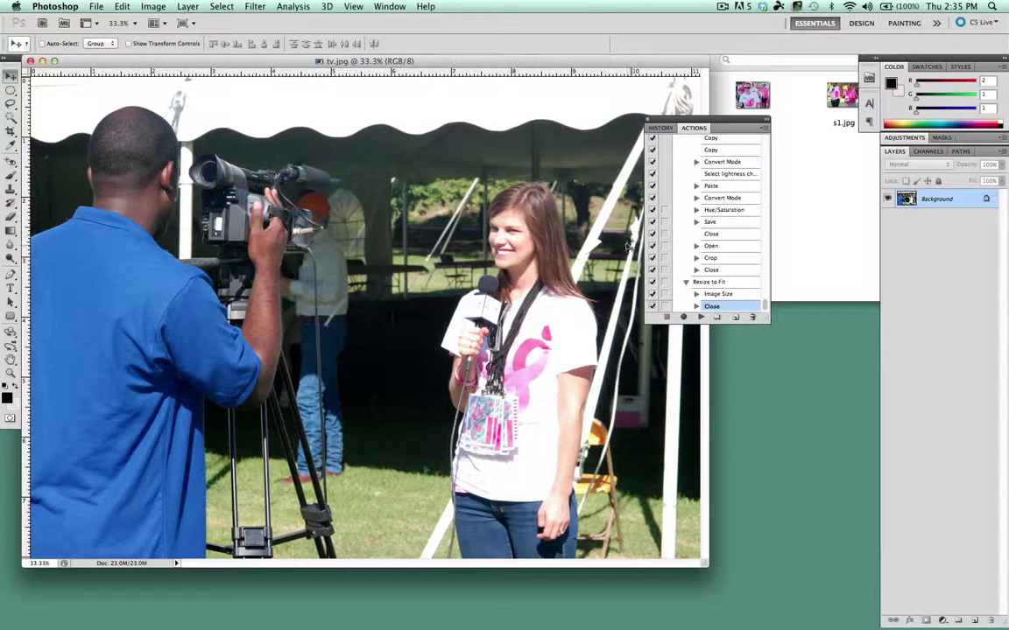
Play Resize to Fit on tv.jpg, then reopen tv.jpg from Pics to check its size.
left_click(715, 283)
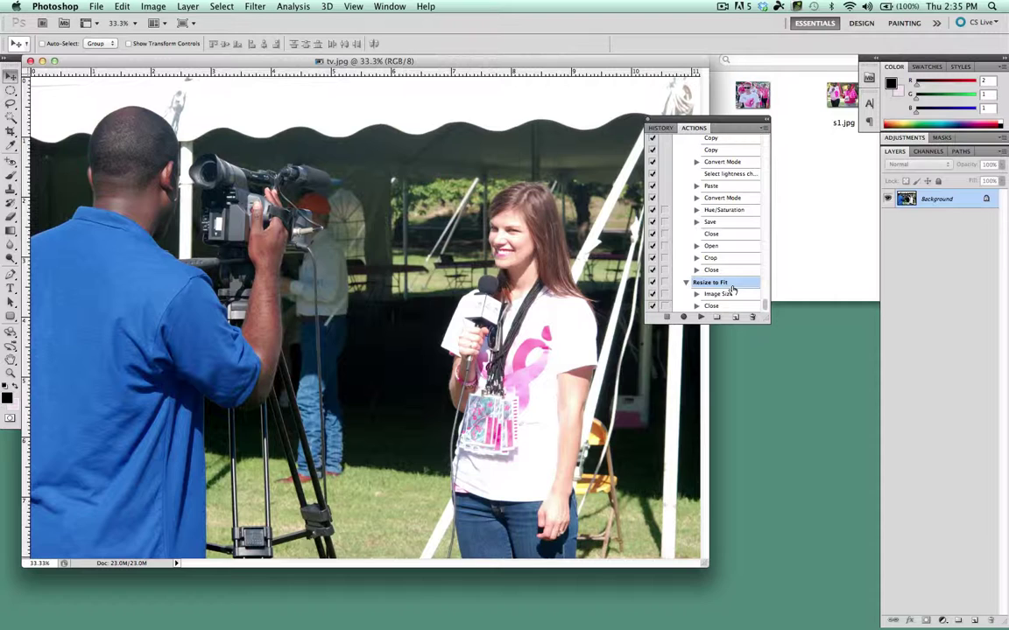
left_click(700, 318)
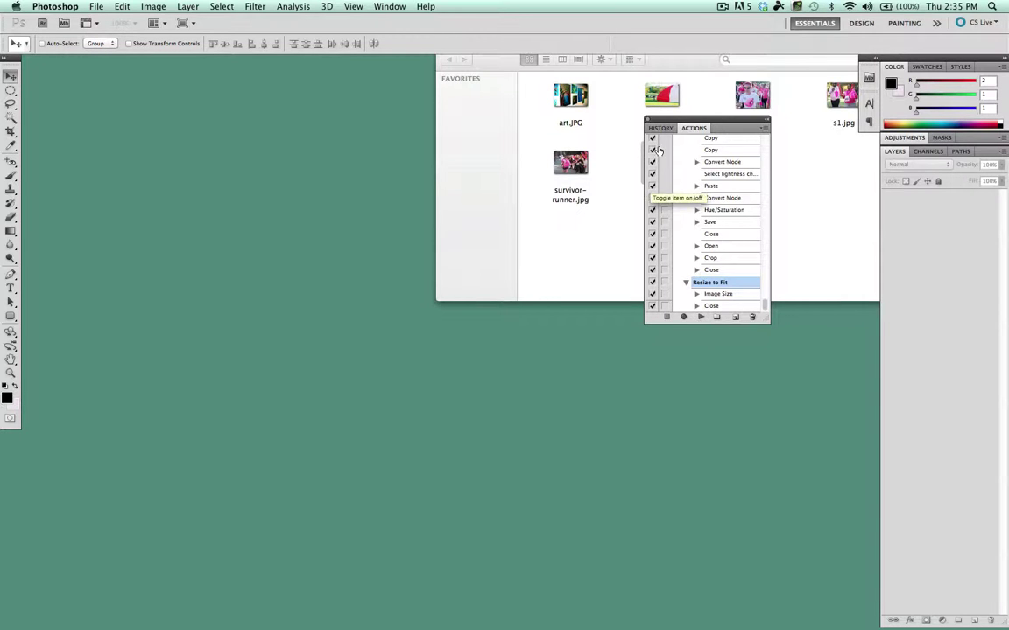
left_click_drag(710, 122, 725, 226)
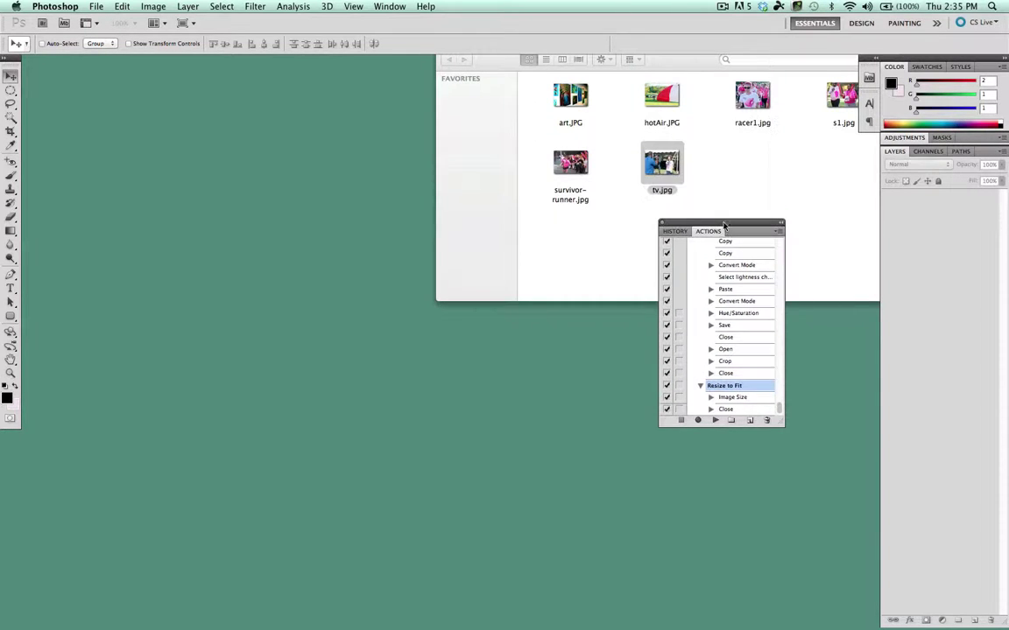
double_click(662, 166)
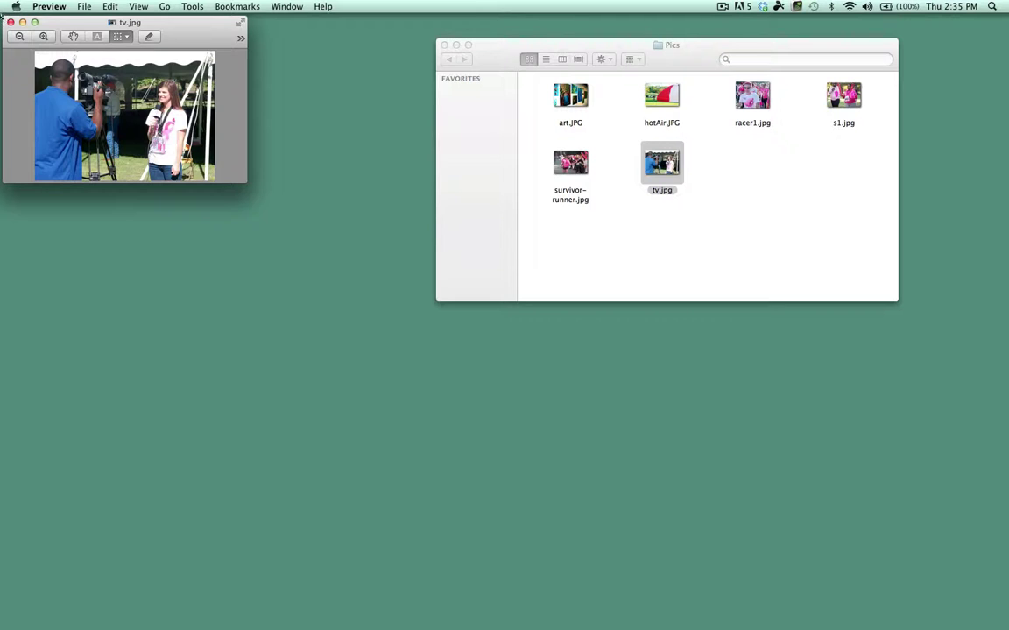
Close the resized tv.jpg window in Preview.
left_click(11, 22)
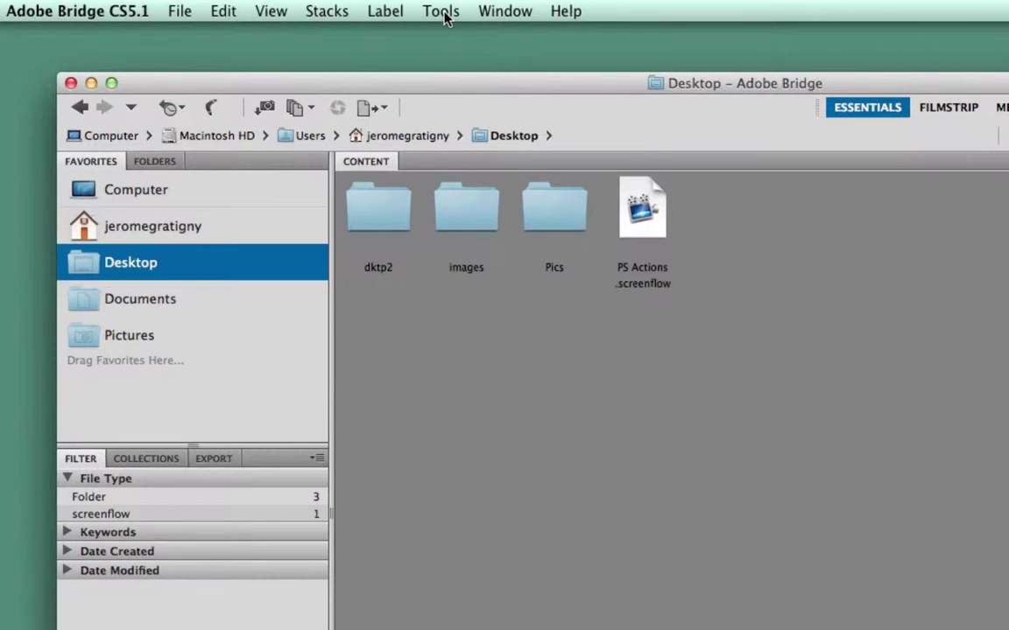
Open the Batch dialog via Tools > Photoshop > Batch in Adobe Bridge.
left_click(442, 13)
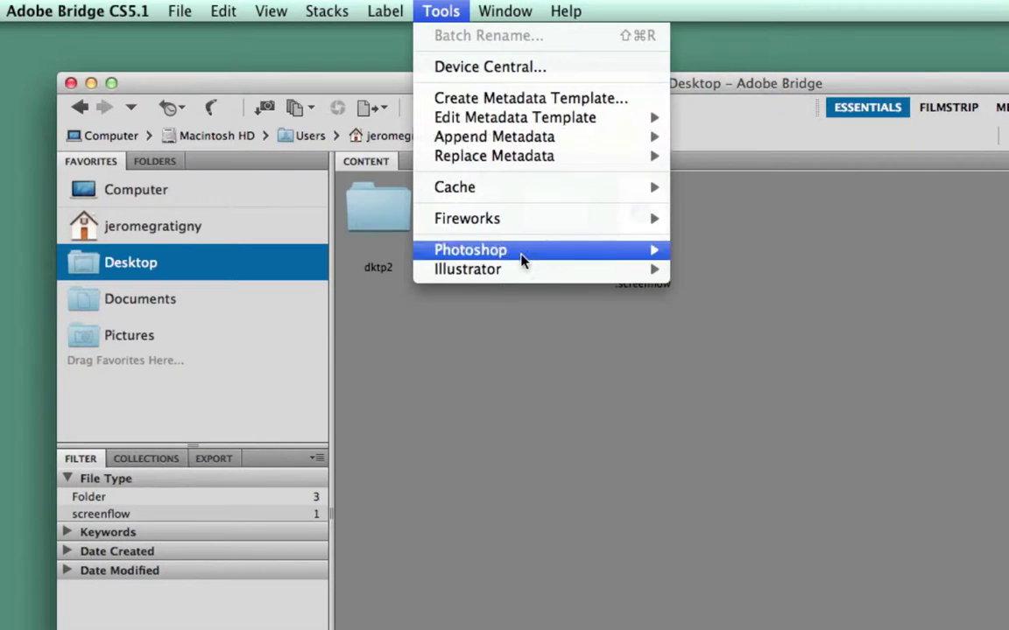
mouse_move(522, 260)
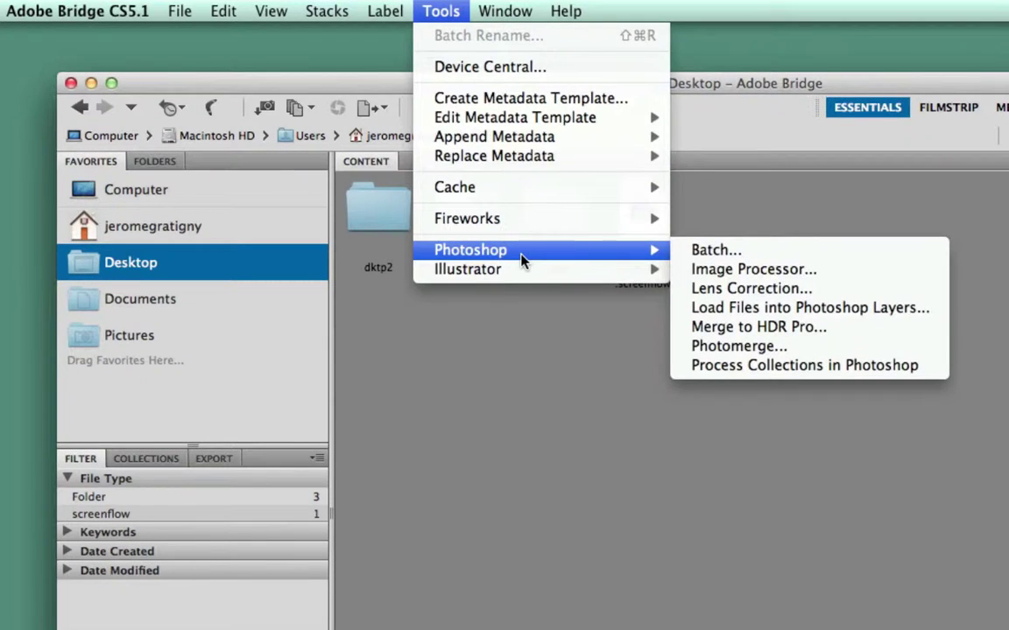
left_click(742, 252)
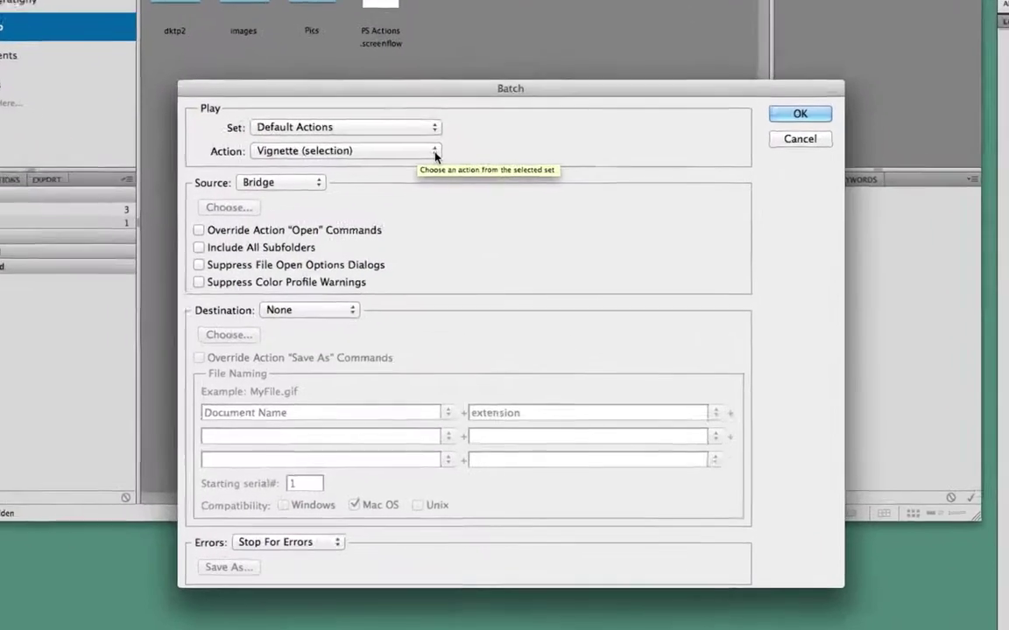
Batch-run the Resize to Fit action with the Desktop's Pics folder as source.
left_click(449, 251)
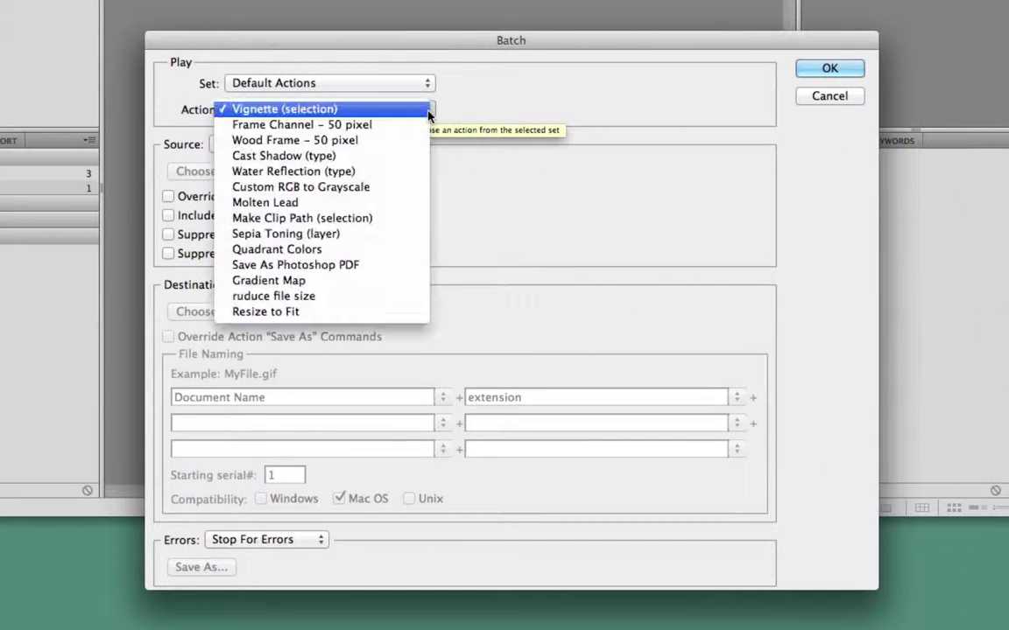
left_click(366, 321)
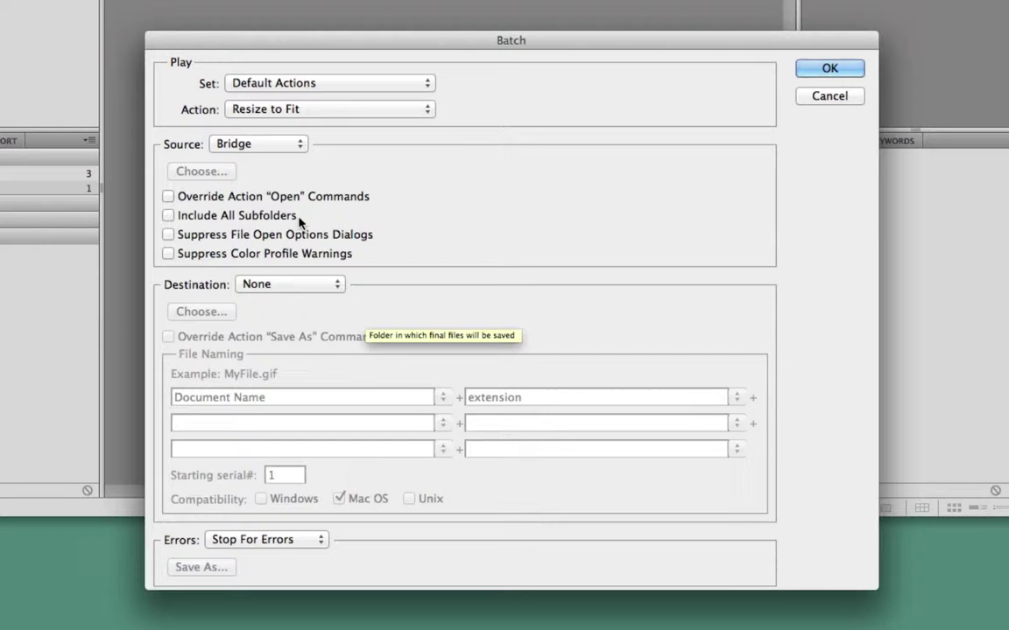
left_click(294, 141)
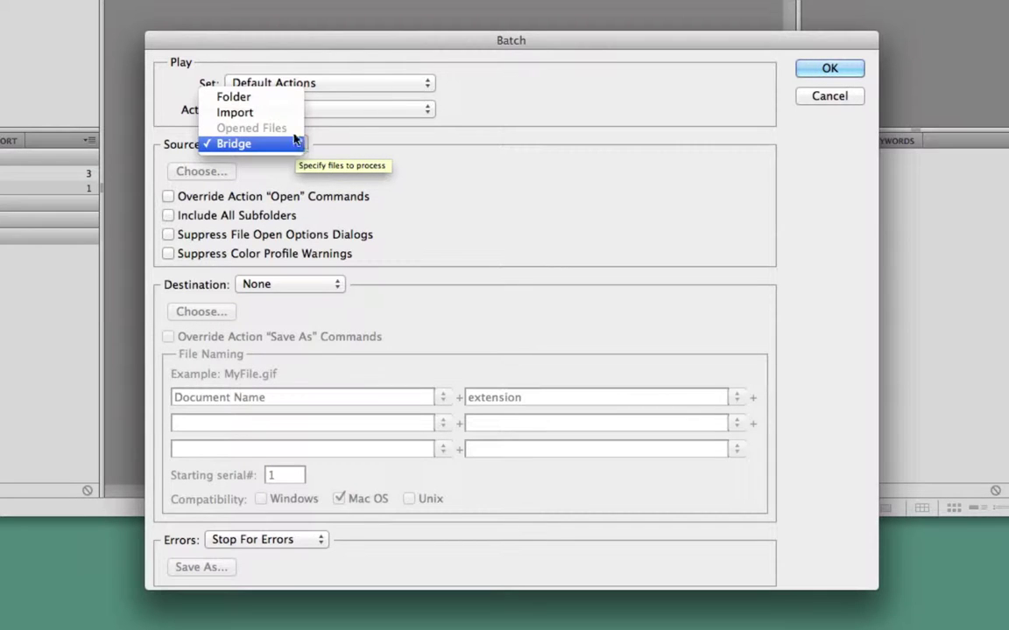
left_click(275, 99)
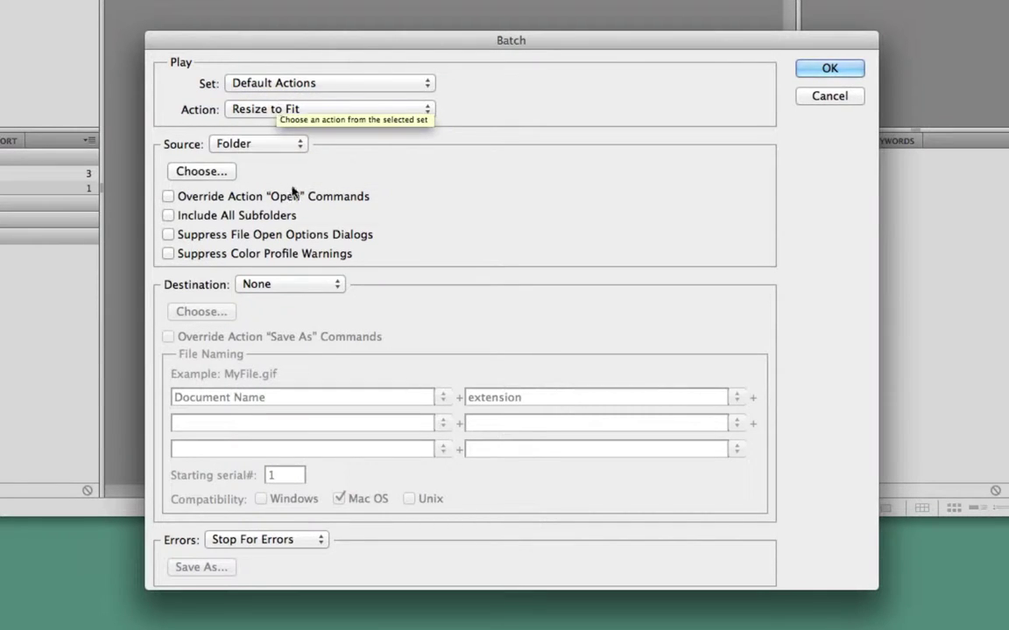
left_click(210, 172)
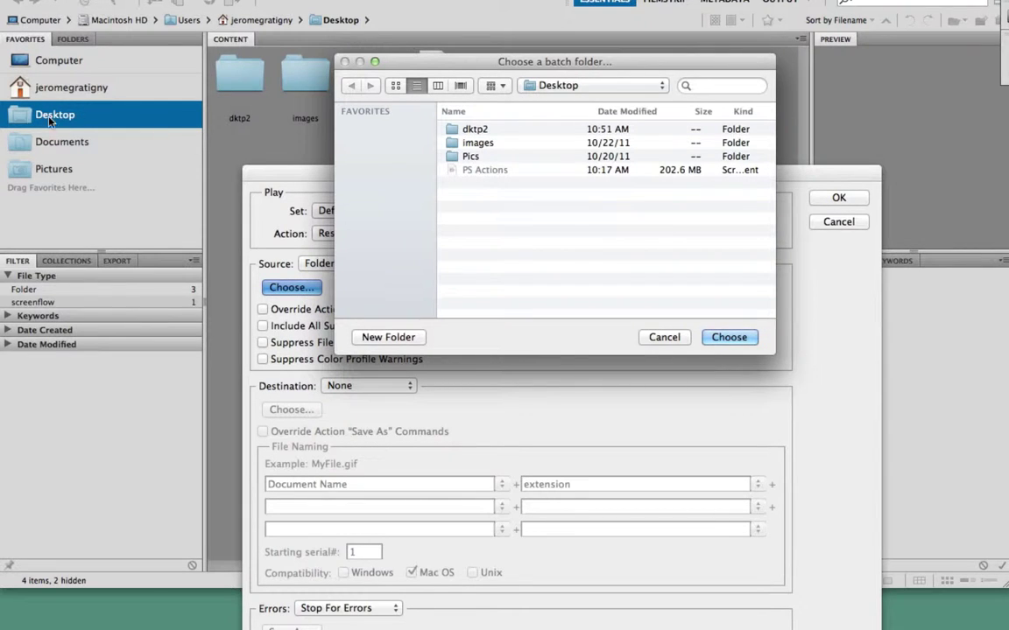
left_click(466, 156)
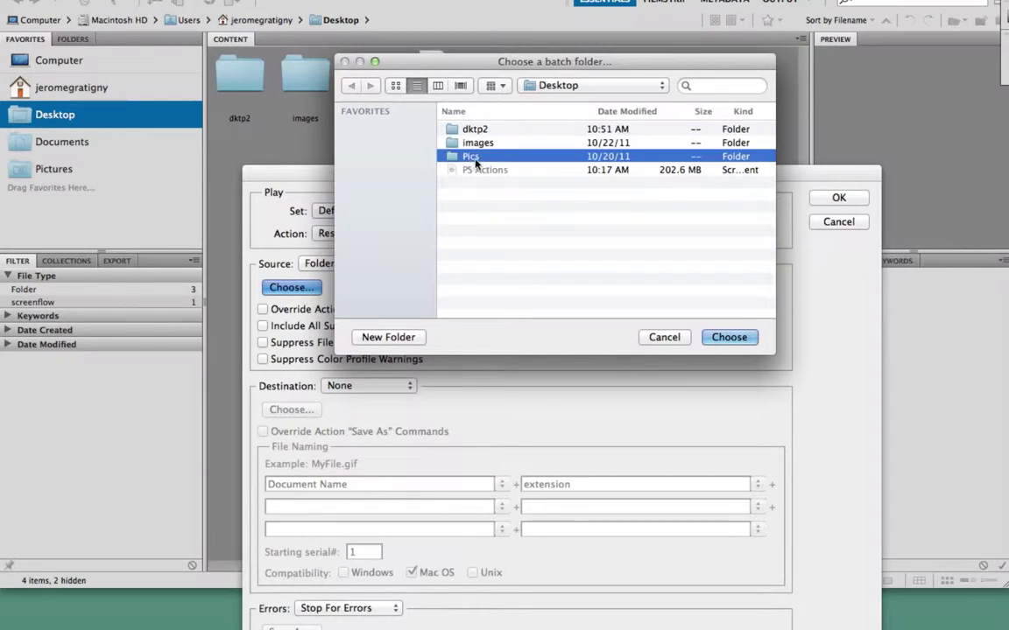
left_click(741, 339)
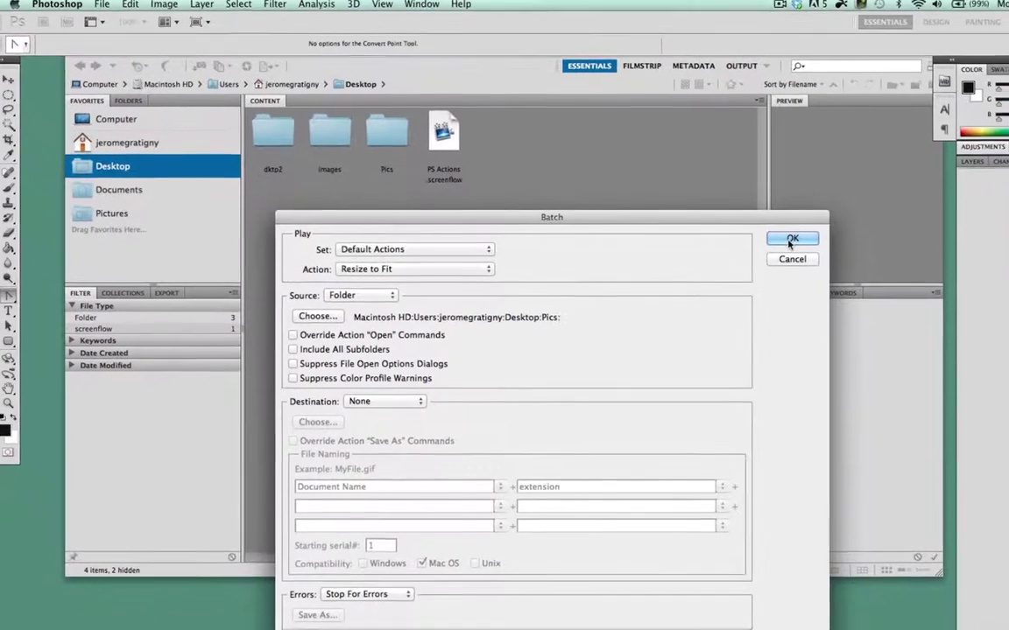
left_click(837, 198)
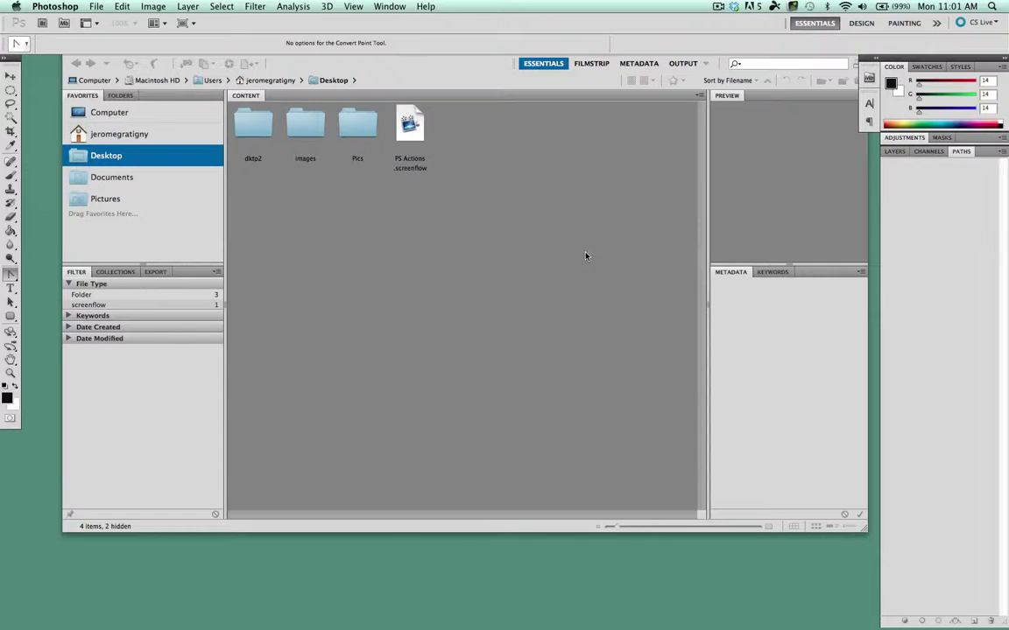
Close Adobe Bridge and open the Pics folder in Finder.
left_click(585, 256)
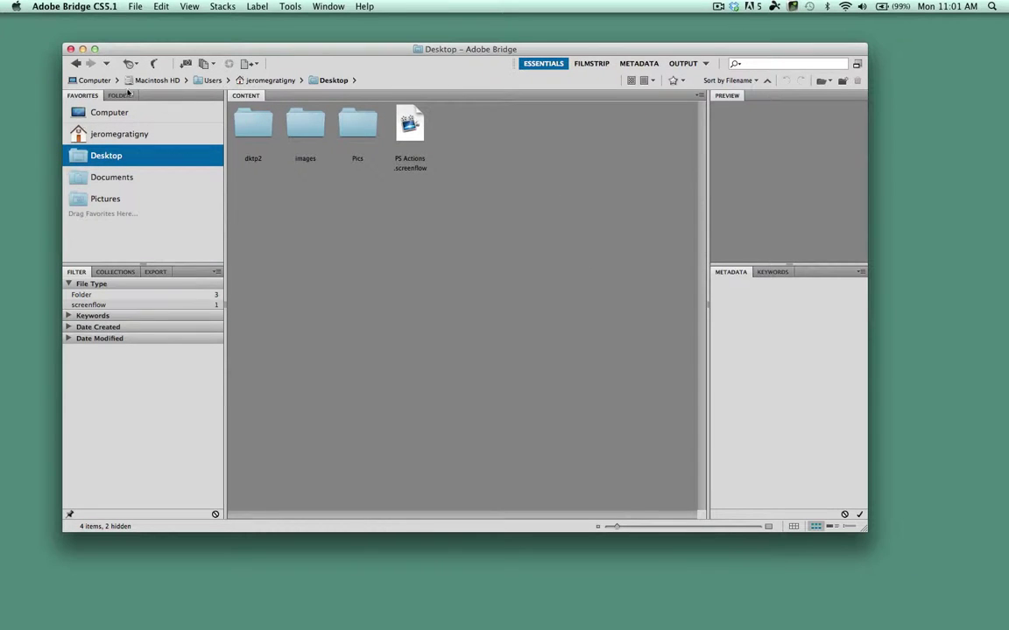
left_click(70, 49)
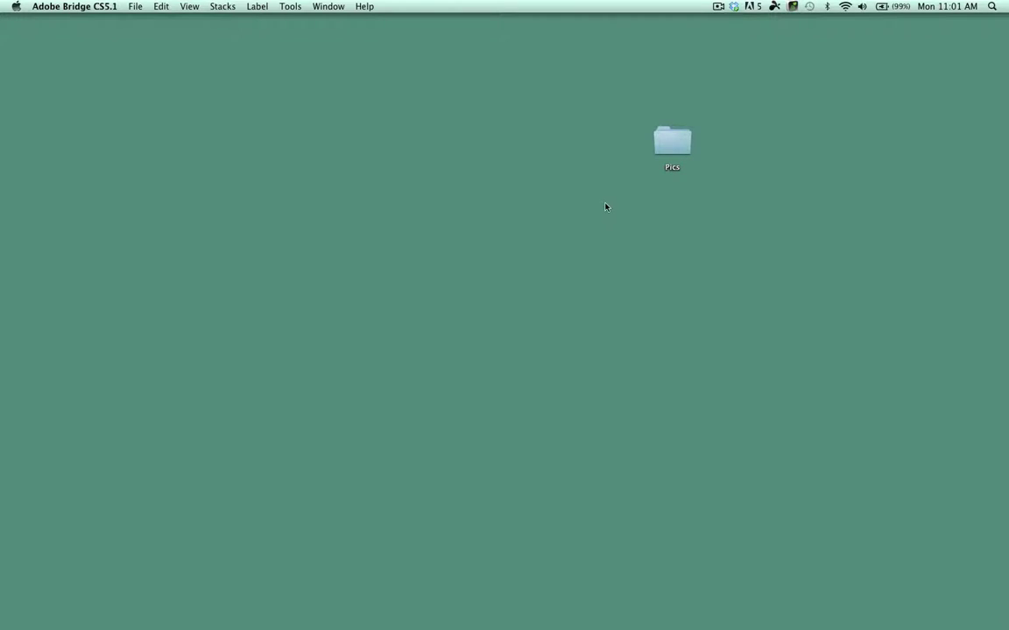
double_click(671, 145)
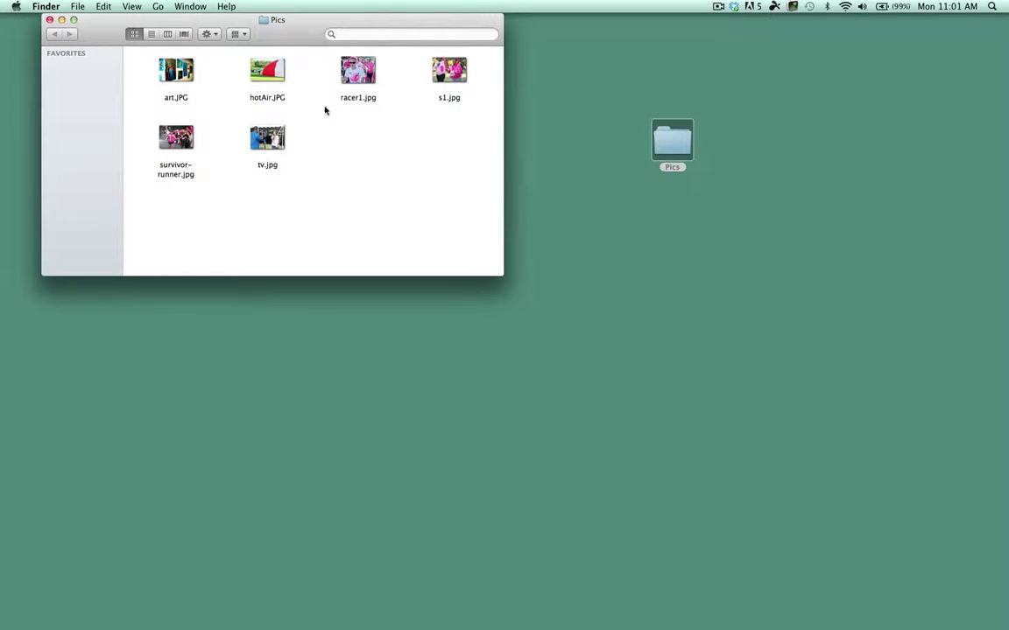
Open and close art.JPG, hotAir.JPG, survivor-runner.jpg and tv.jpg in Preview to check their sizes.
double_click(175, 70)
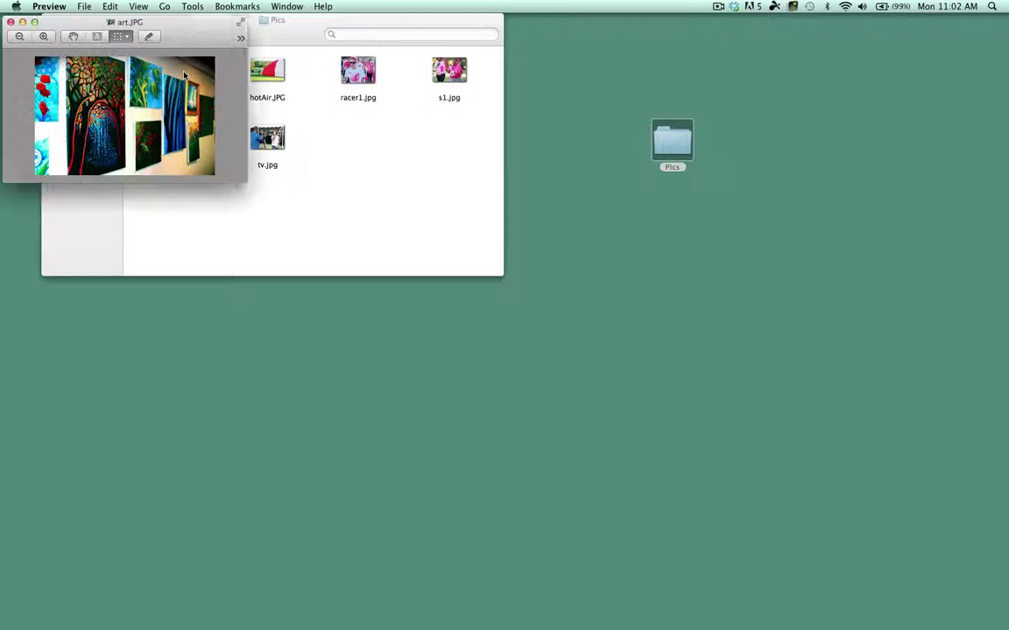
left_click(11, 22)
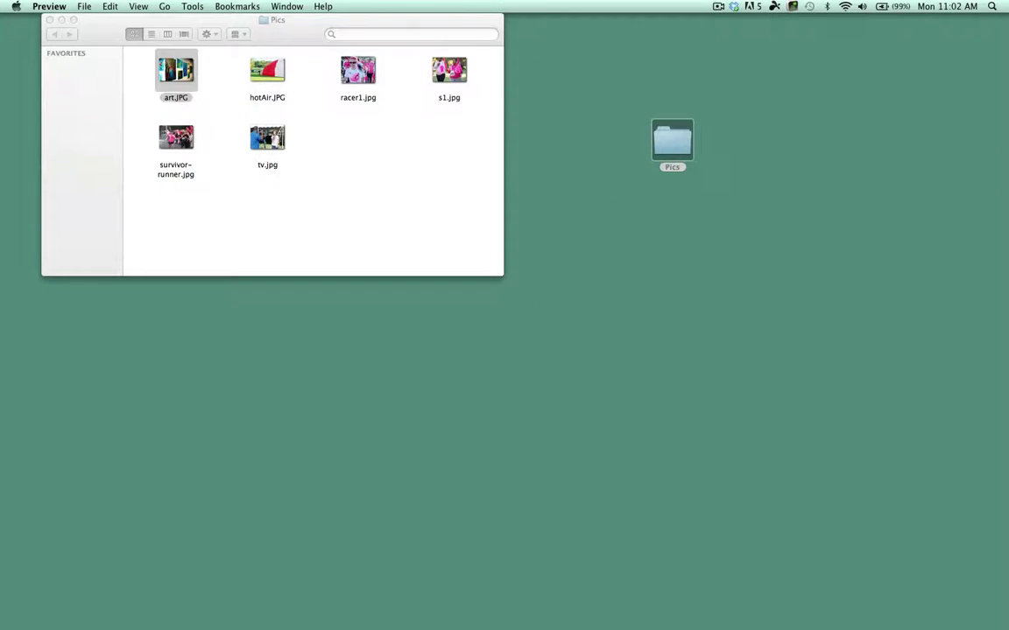
double_click(267, 70)
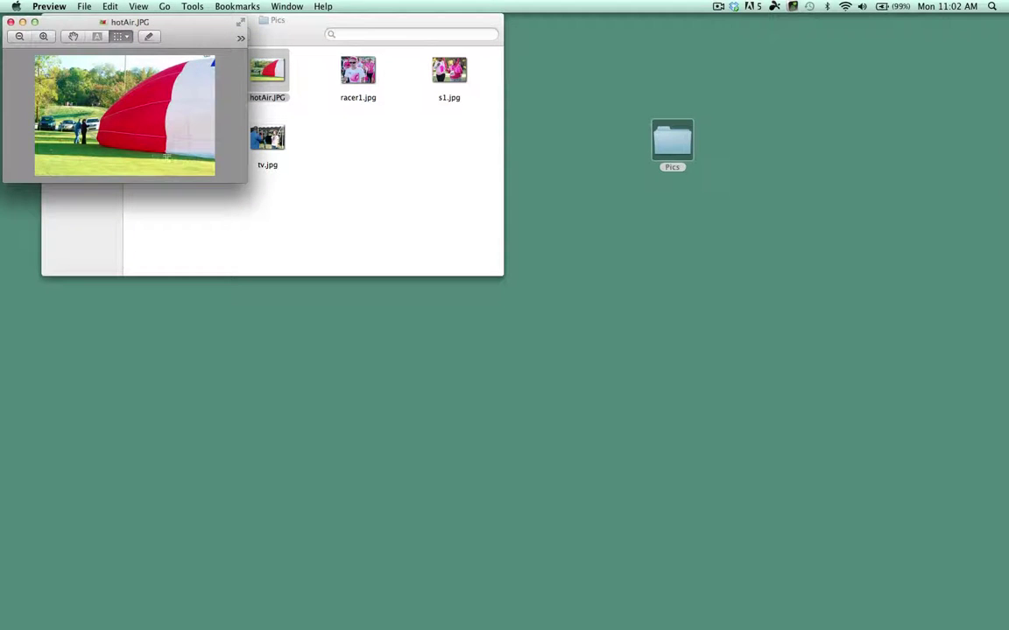
left_click(11, 22)
double_click(175, 142)
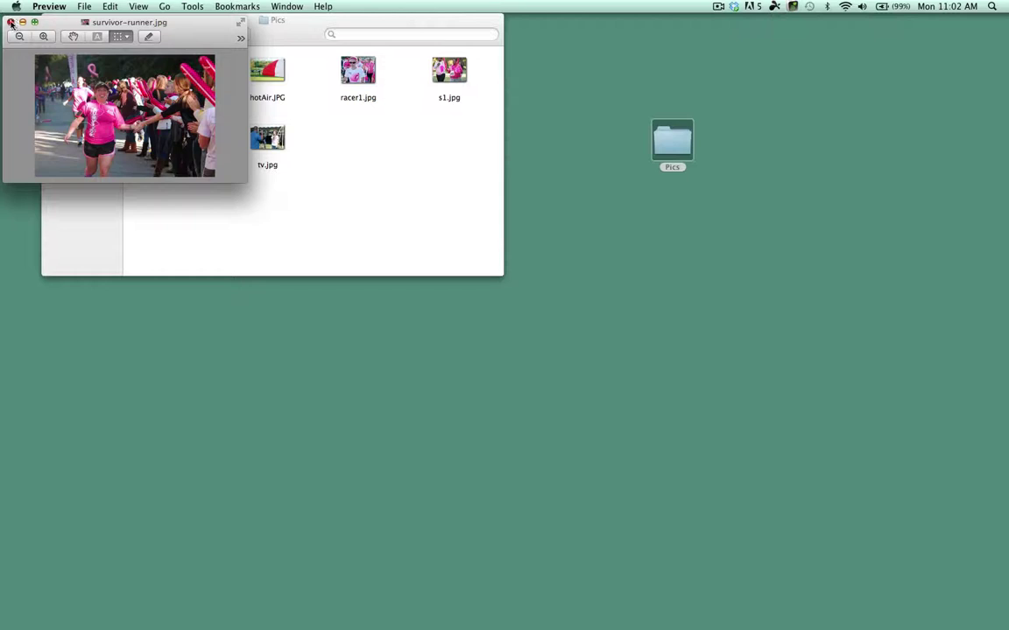
left_click(13, 24)
double_click(256, 137)
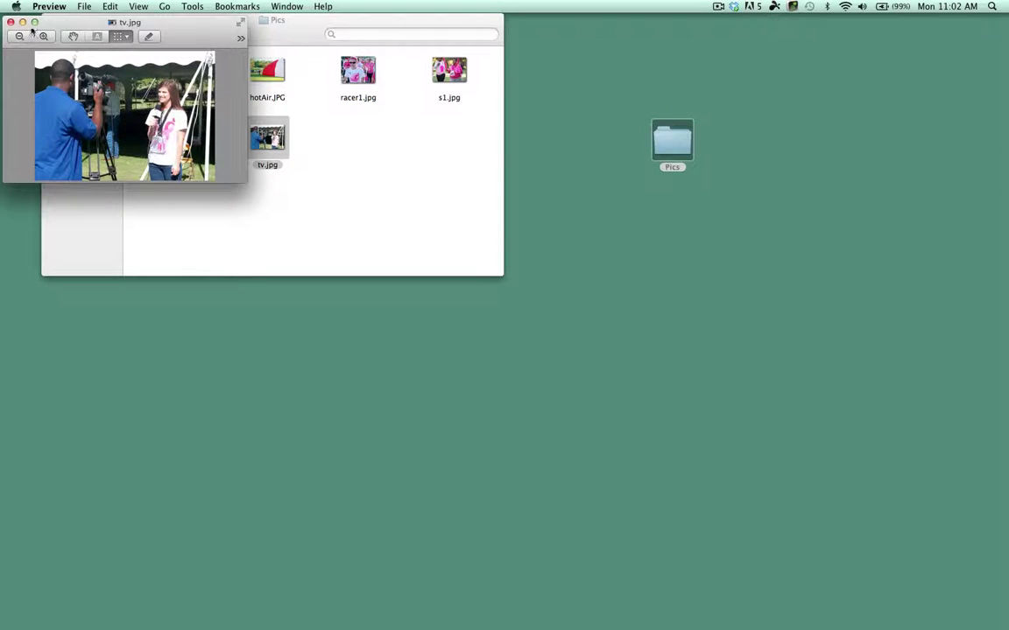
left_click(10, 22)
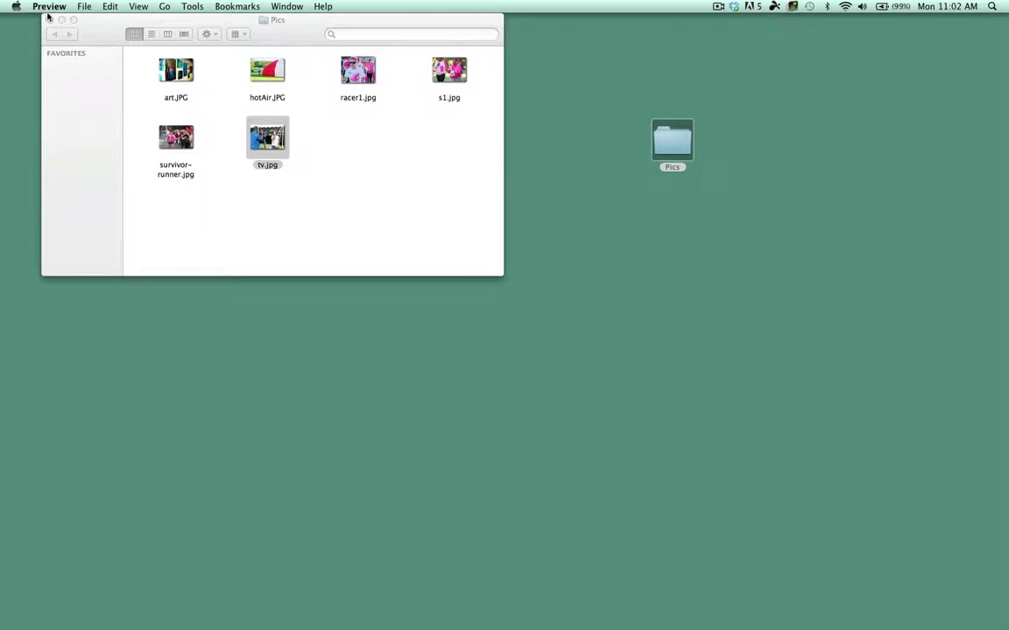